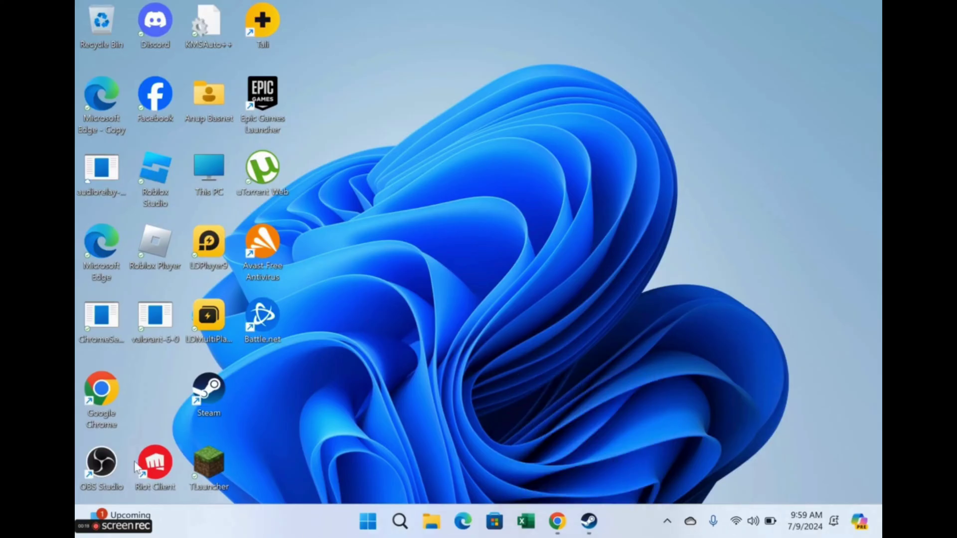
double_click(103, 395)
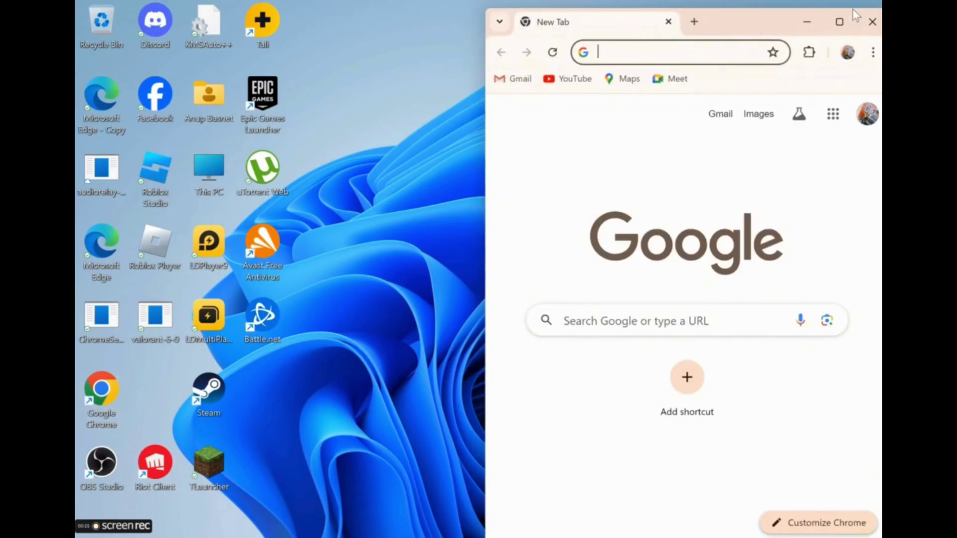
left_click(839, 22)
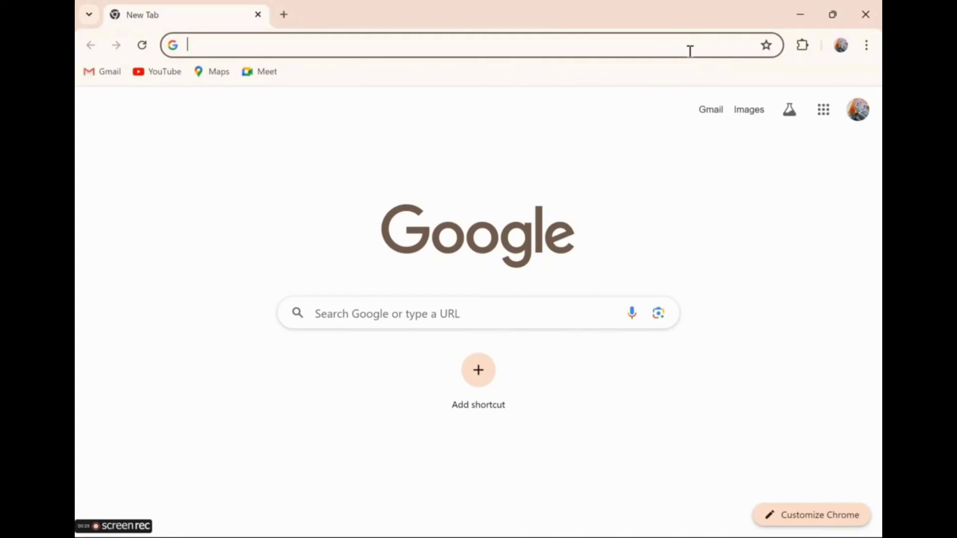
type("blue")
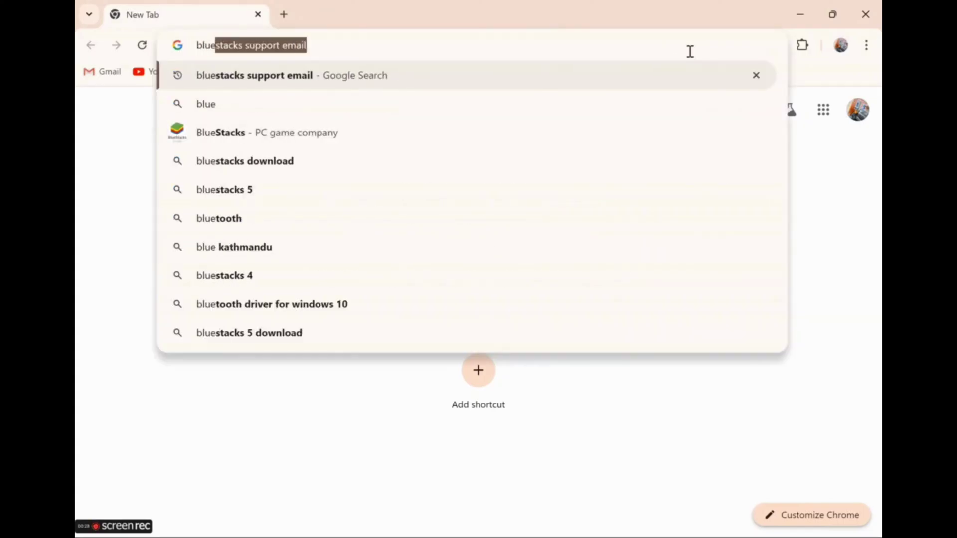
key("Return")
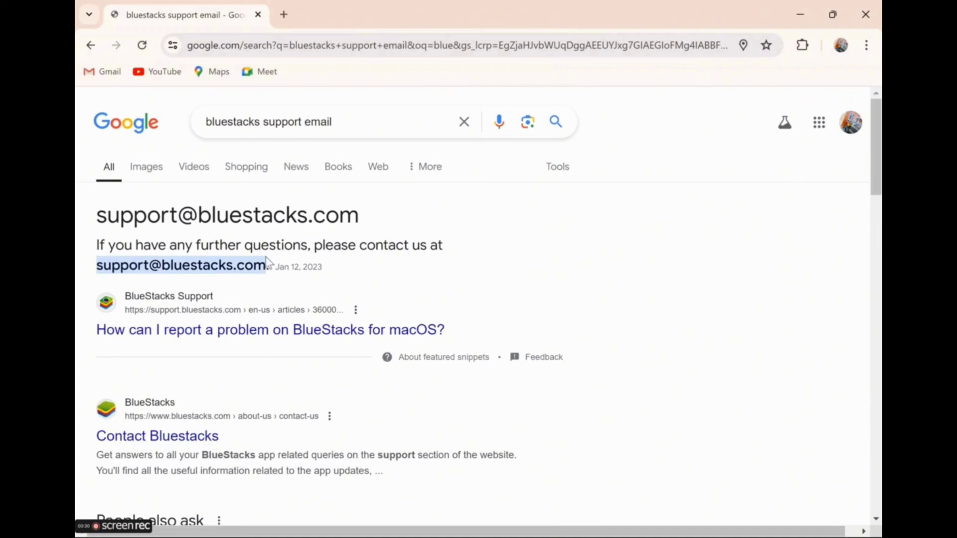
mouse_move(268, 266)
left_mouse_down()
mouse_move(105, 277)
mouse_move(100, 288)
left_mouse_up()
key("ctrl+c")
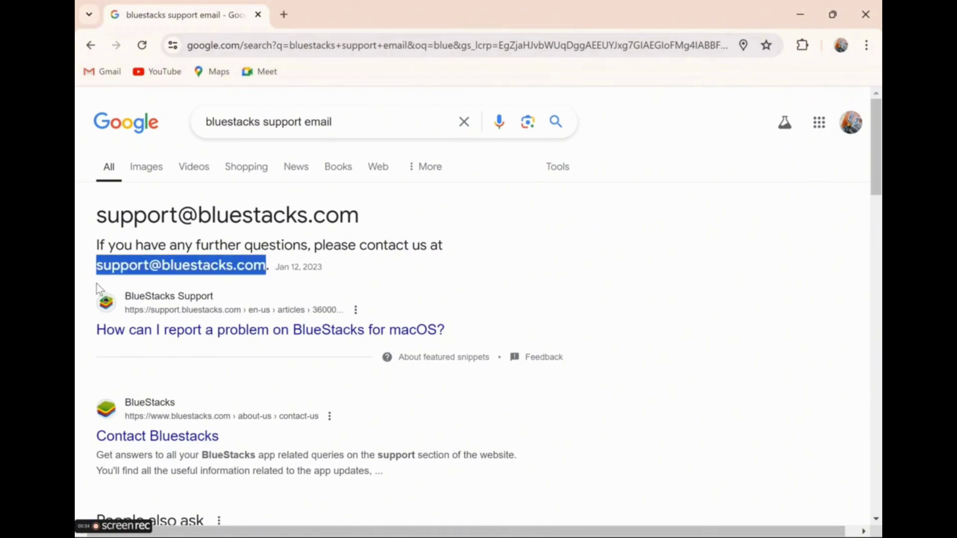
Step: Load the Gmail inbox in a second Chrome tab via the 'gmail' address suggestion
left_click(283, 15)
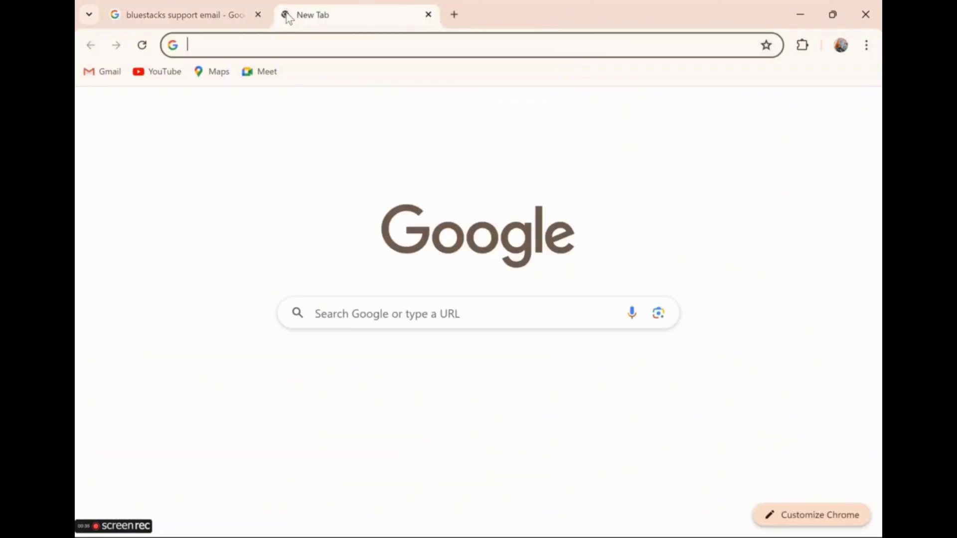
left_click(279, 52)
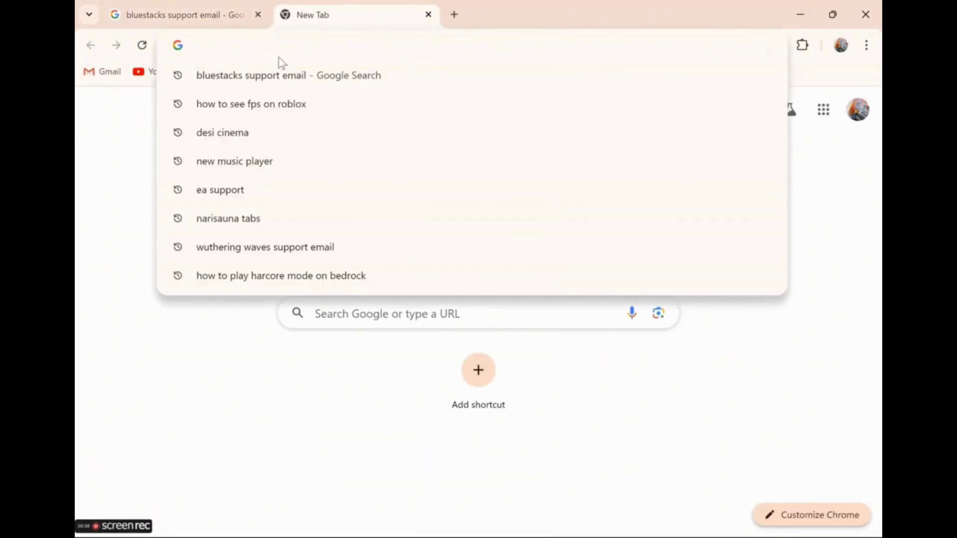
type("gmail")
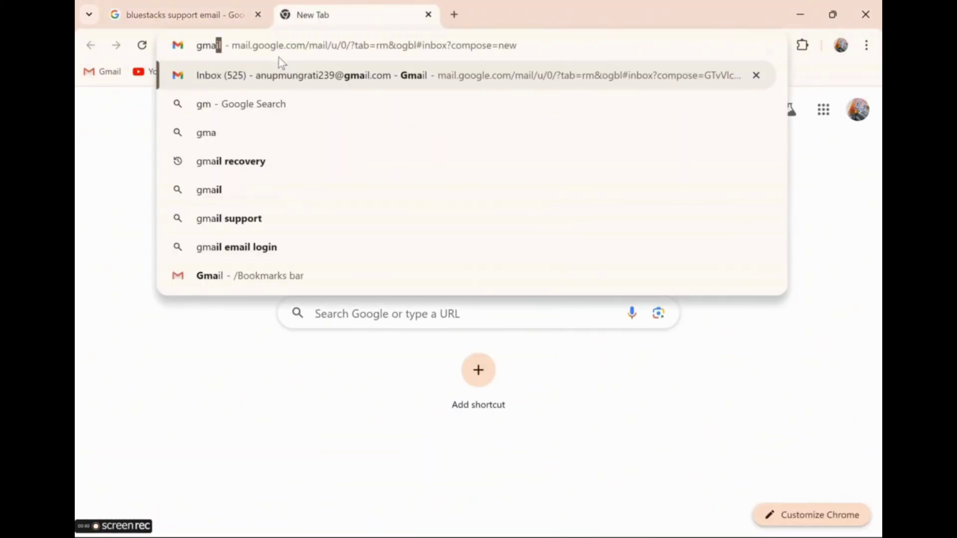
key("Return")
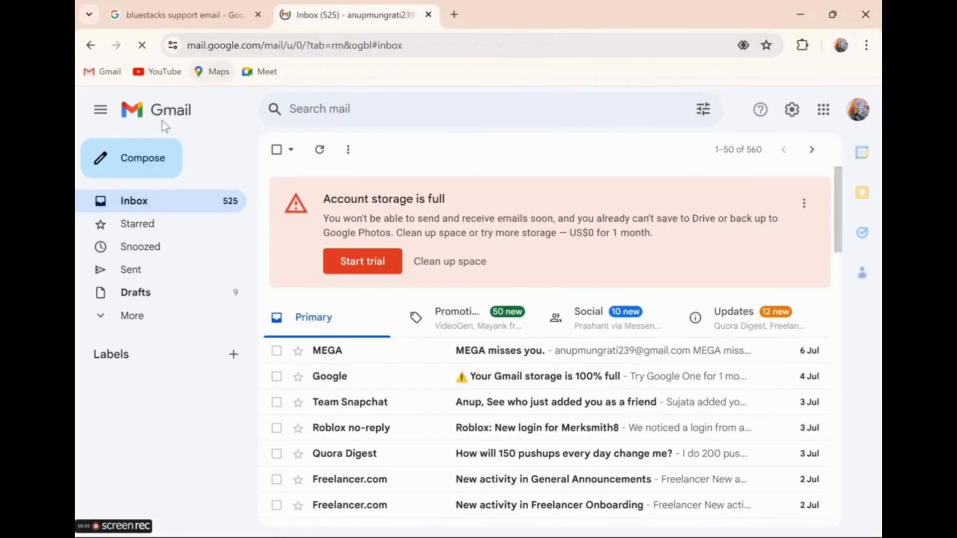
left_click(134, 166)
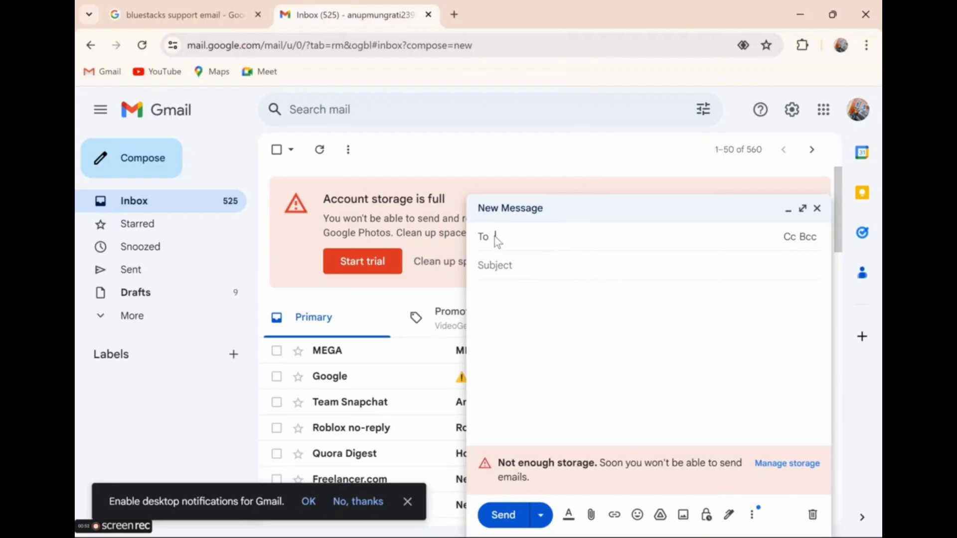
key("ctrl+v")
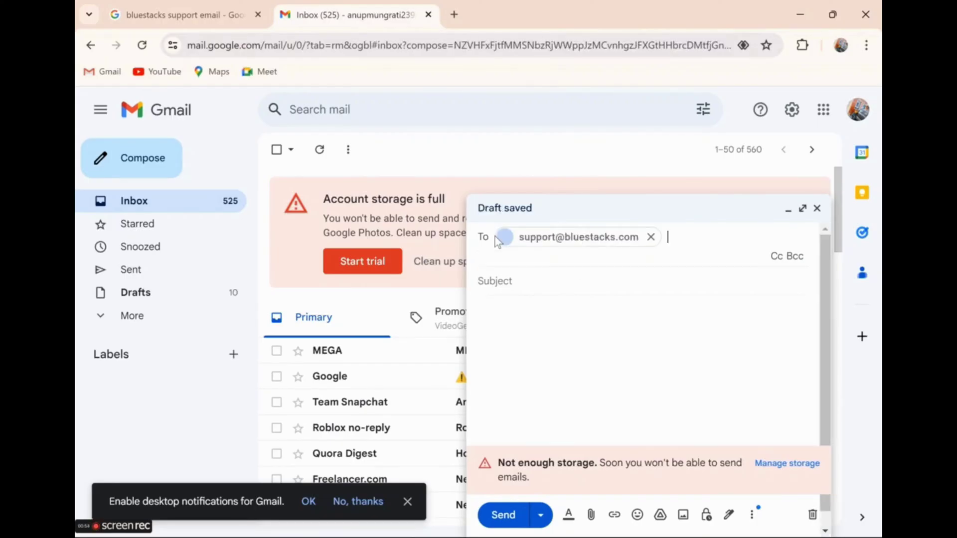
left_click(509, 285)
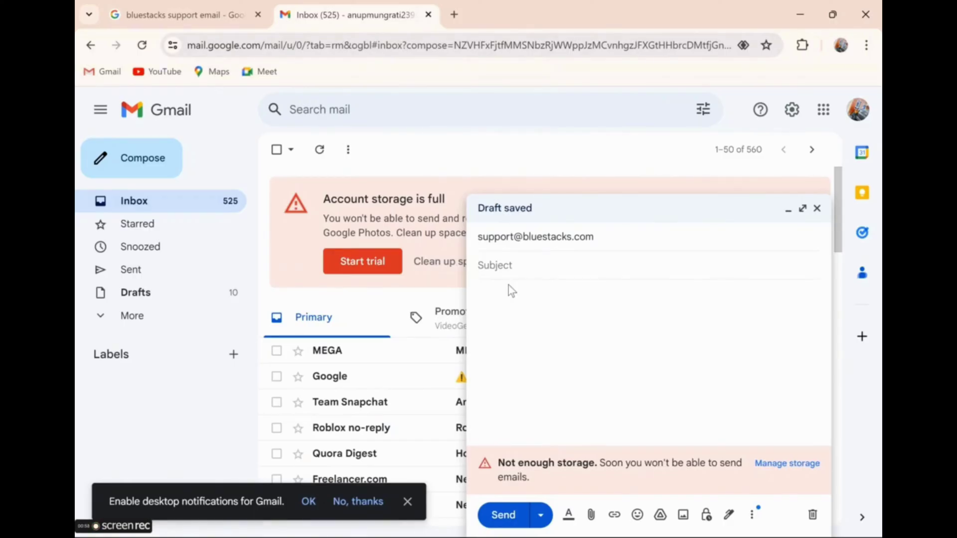